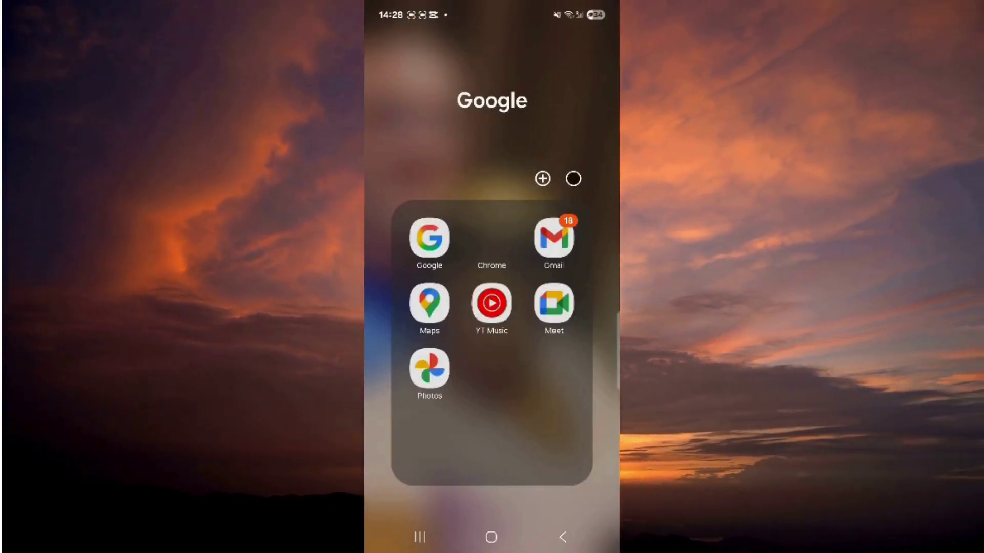
Launch Chrome and enter 'freeaiden.c' in the address bar.
click(492, 237)
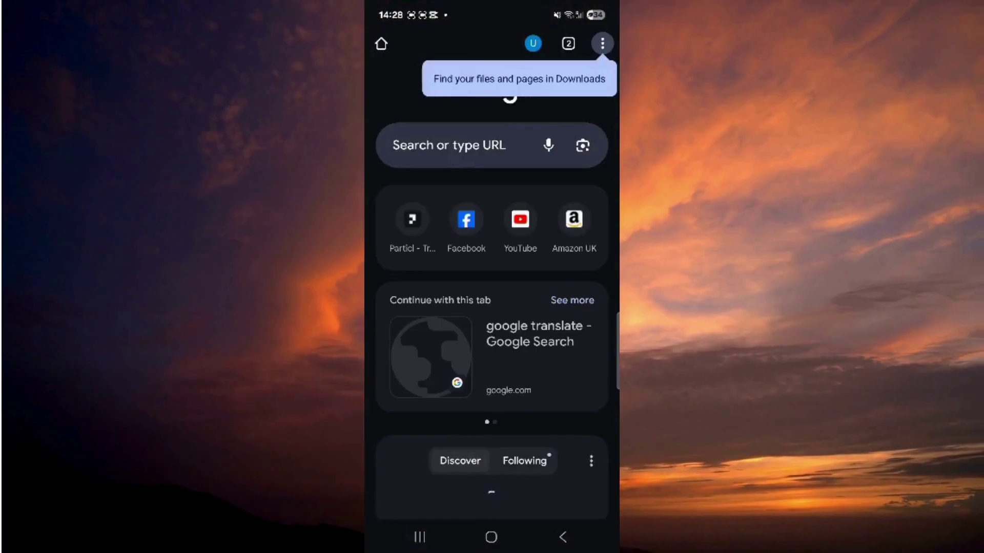
click(449, 145)
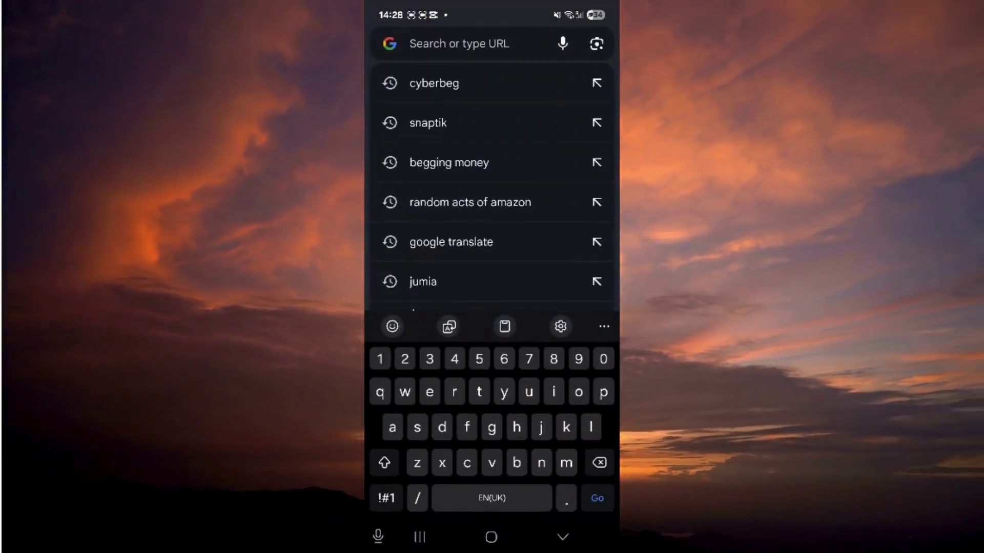
text(free)
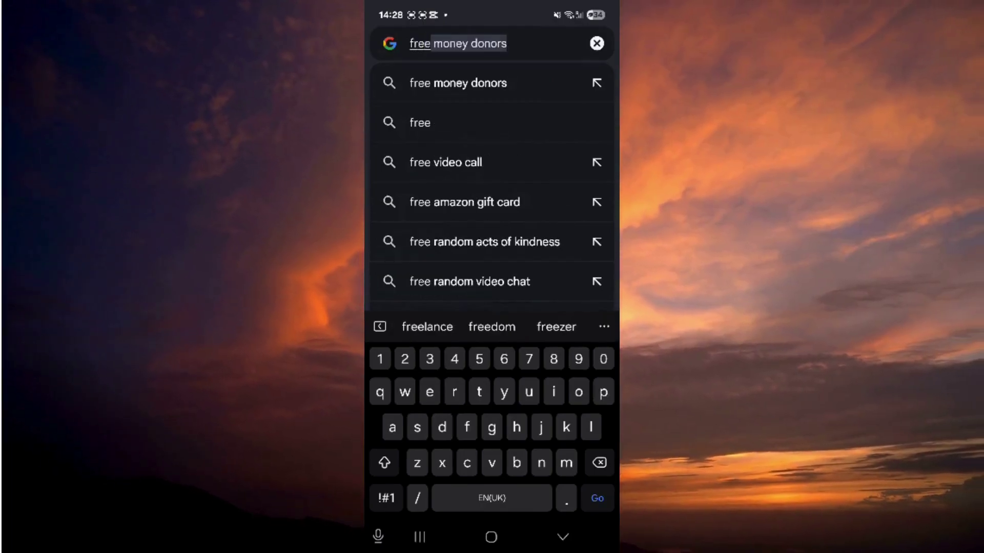
text(a)
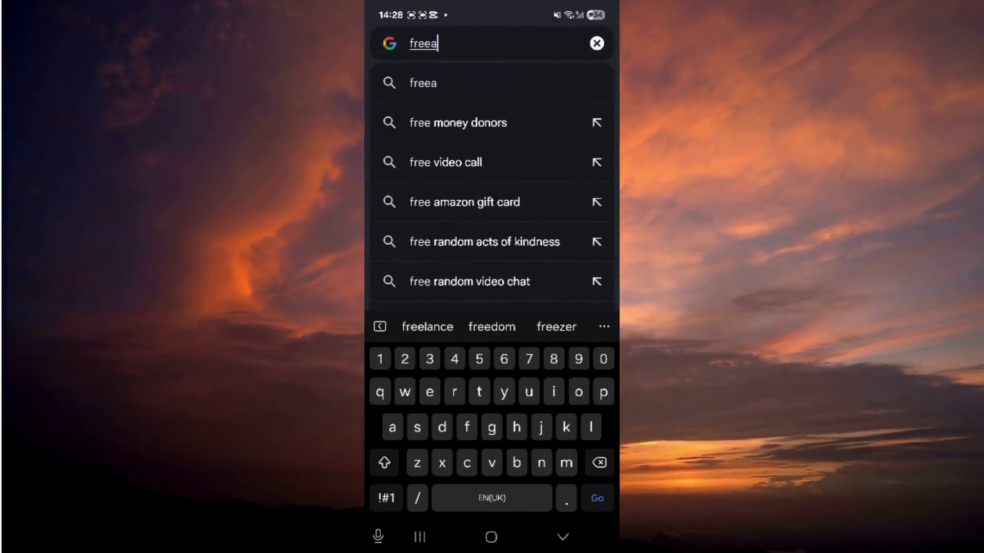
text(id)
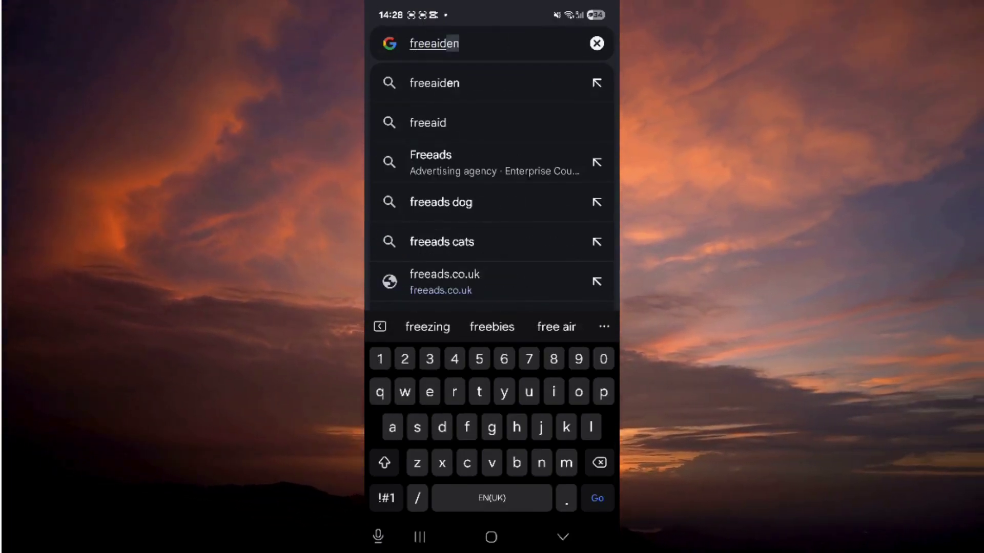
text(en.c)
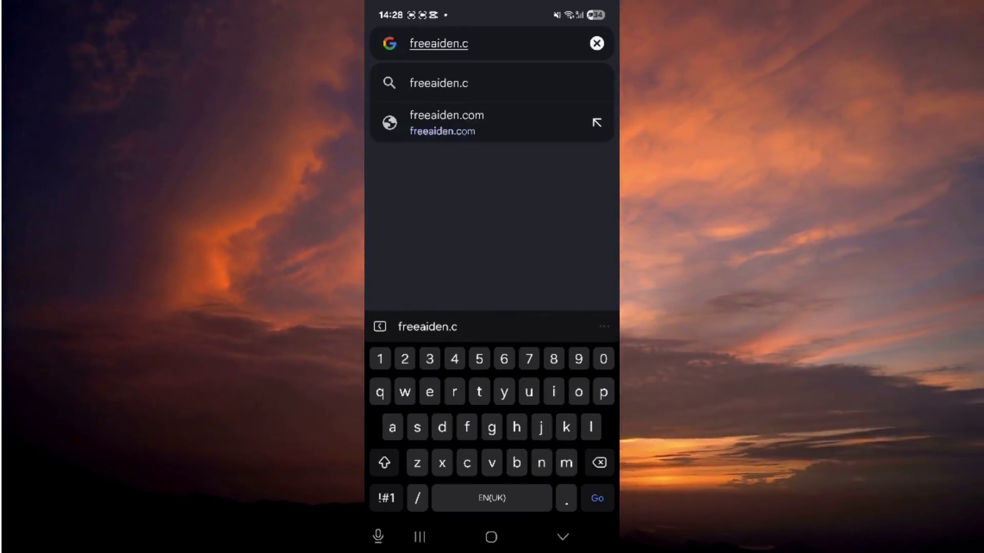
Load freeaiden.com and browse its tool cards to find the Receipt Generator.
click(446, 123)
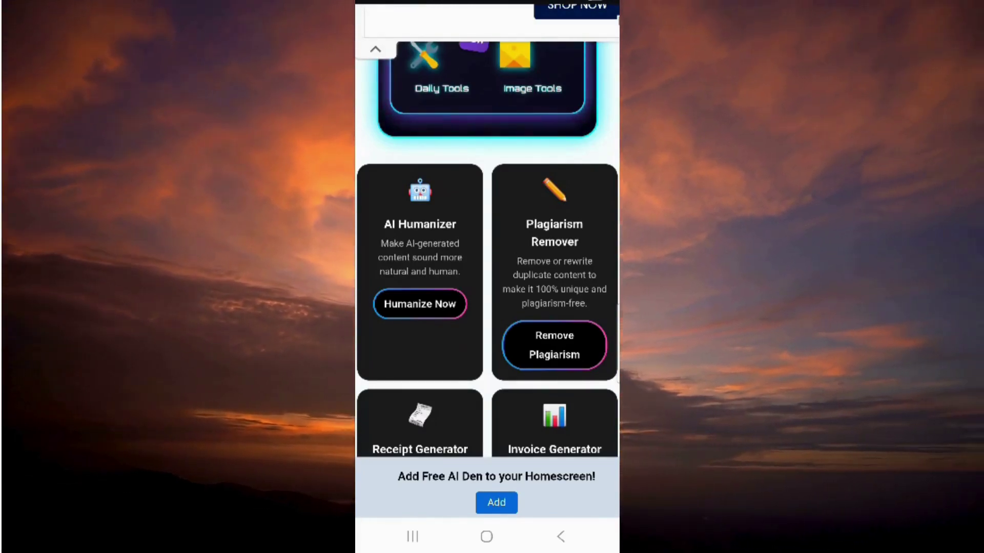
scroll(487, 256, down, 4)
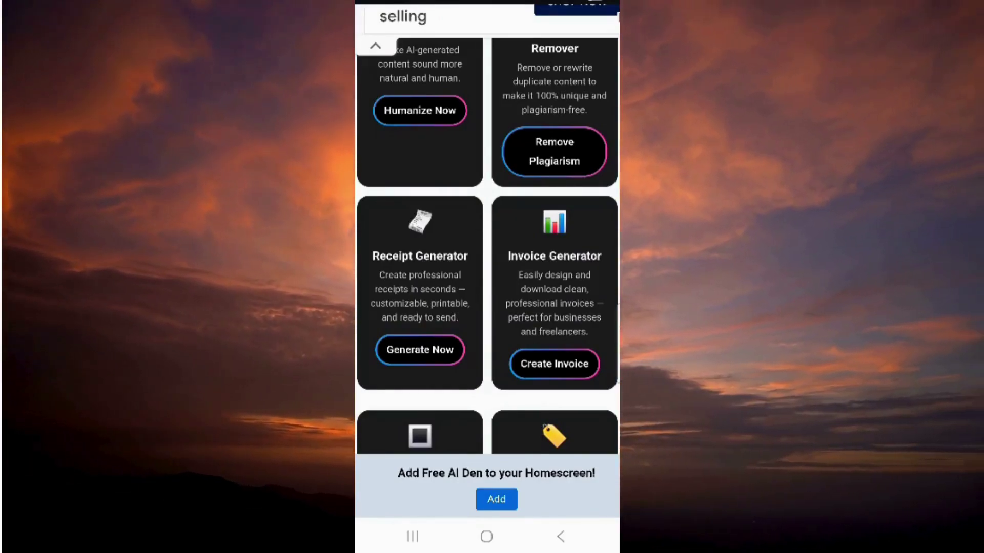
scroll(487, 256, down, 4)
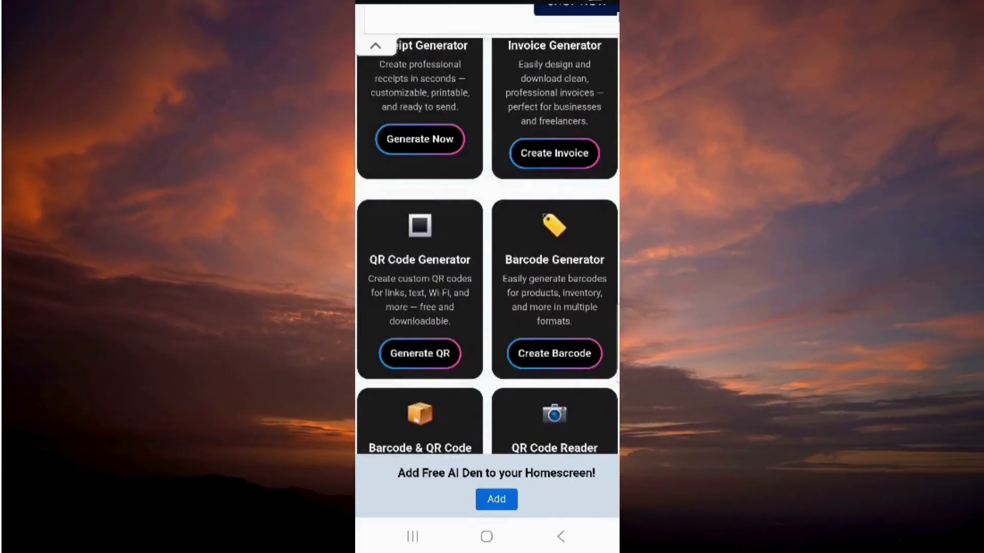
scroll(487, 256, down, 4)
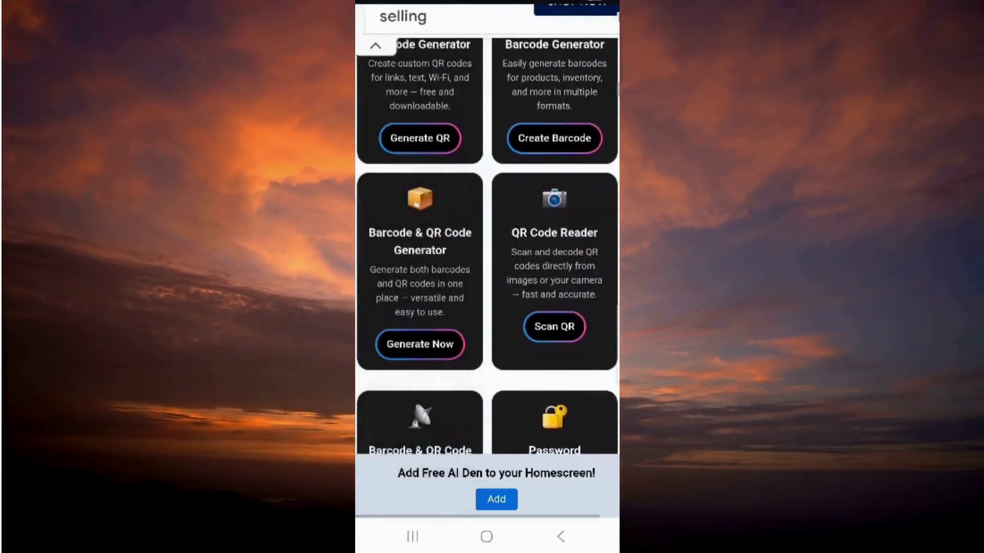
scroll(486, 256, down, 5)
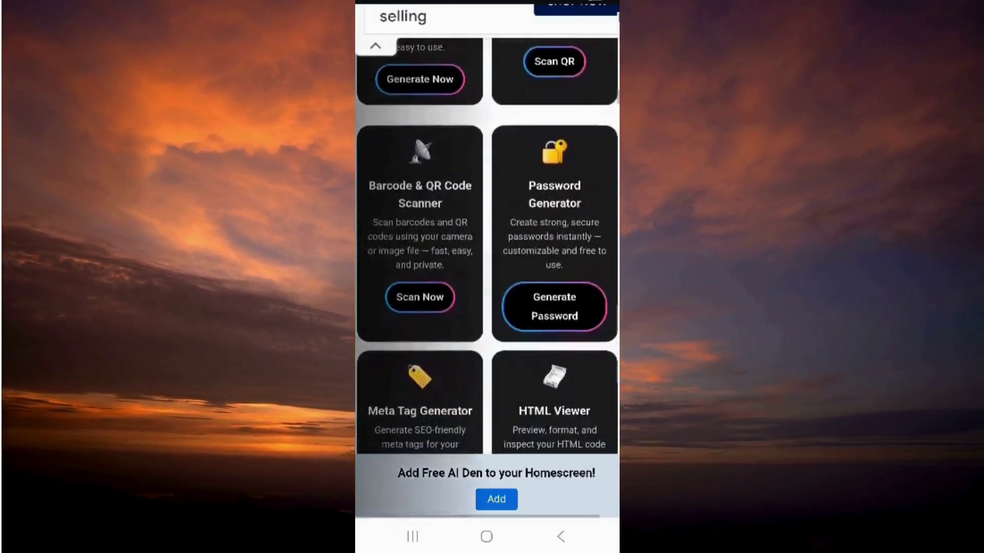
scroll(487, 256, up, 9)
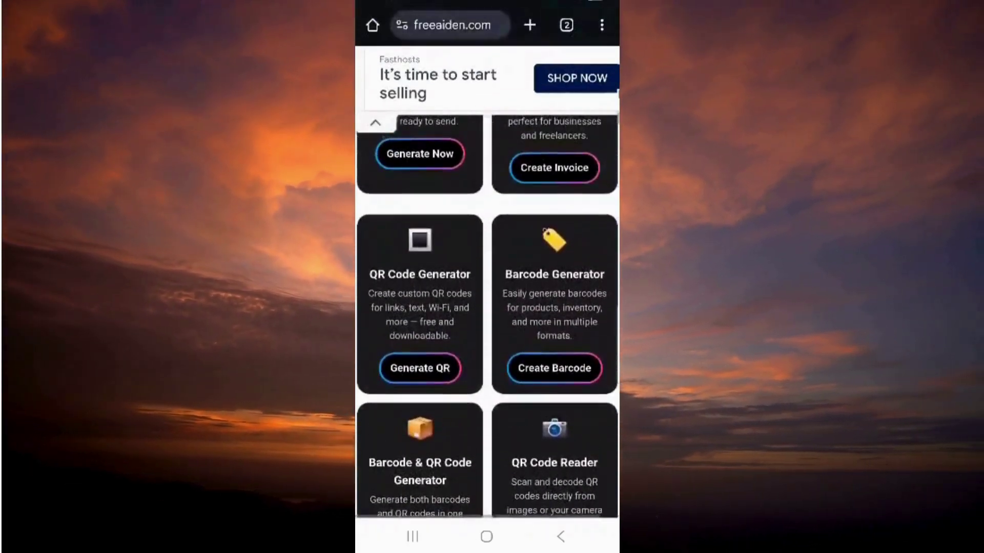
scroll(487, 308, up, 4)
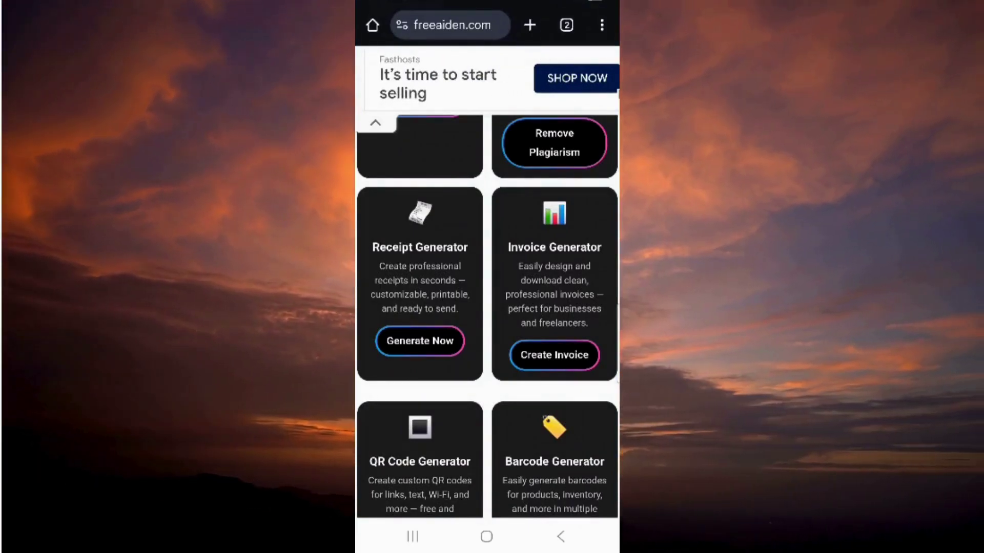
Open the Receipt Generator and dismiss the full-screen advert.
click(420, 341)
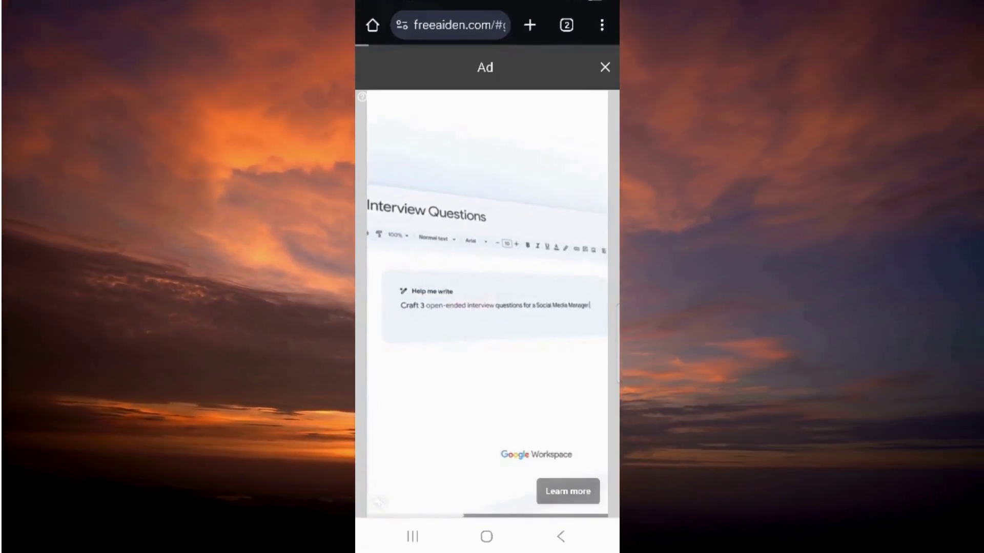
click(605, 67)
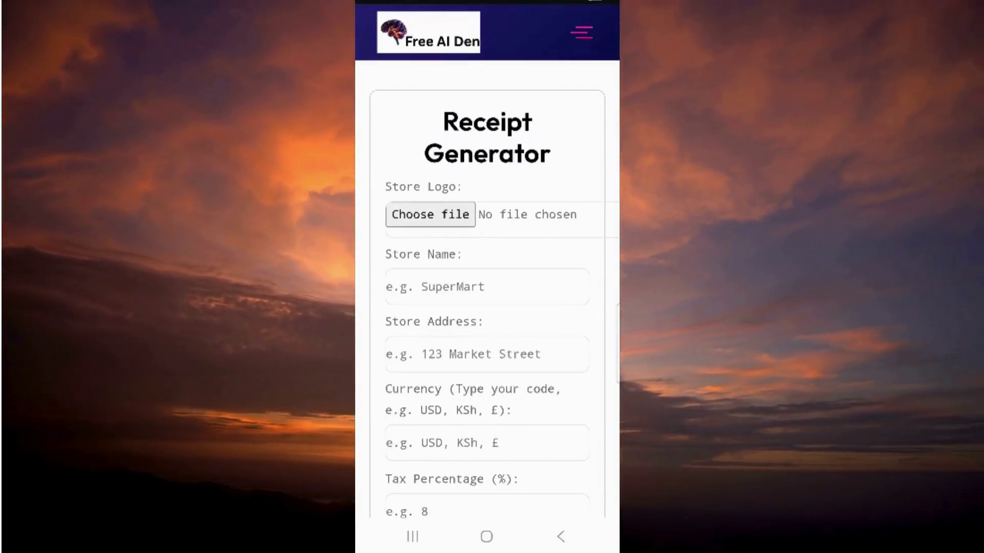
Attach 1000063478.jpg as the store logo, then select the Store Name field.
click(430, 215)
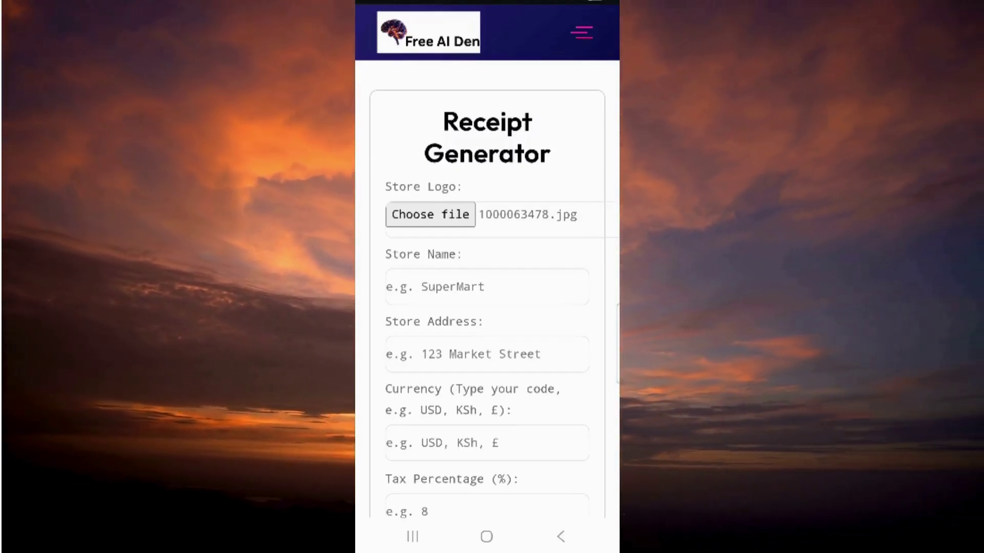
click(487, 287)
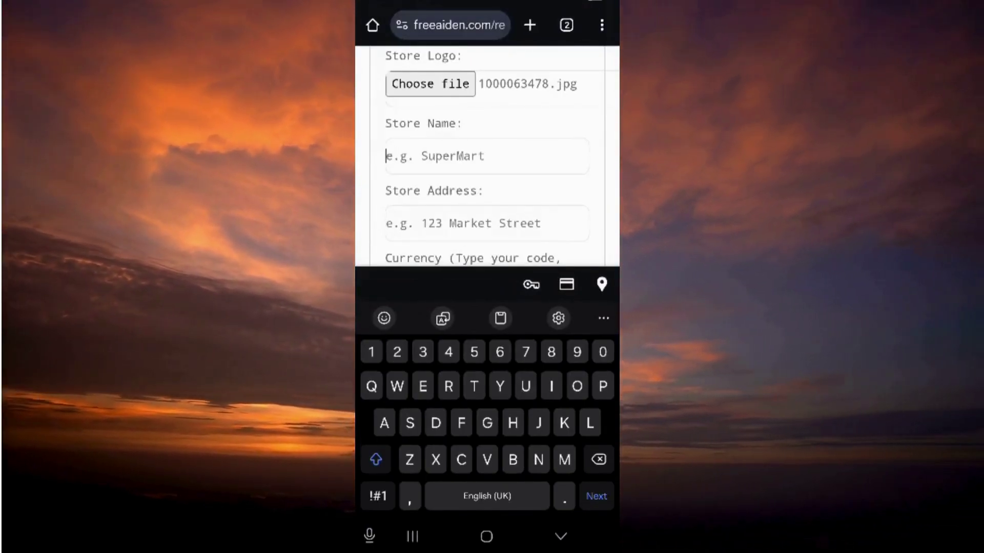
Enter store name 'Zyvon Official' and store address 'London uk'.
text(Zyvon )
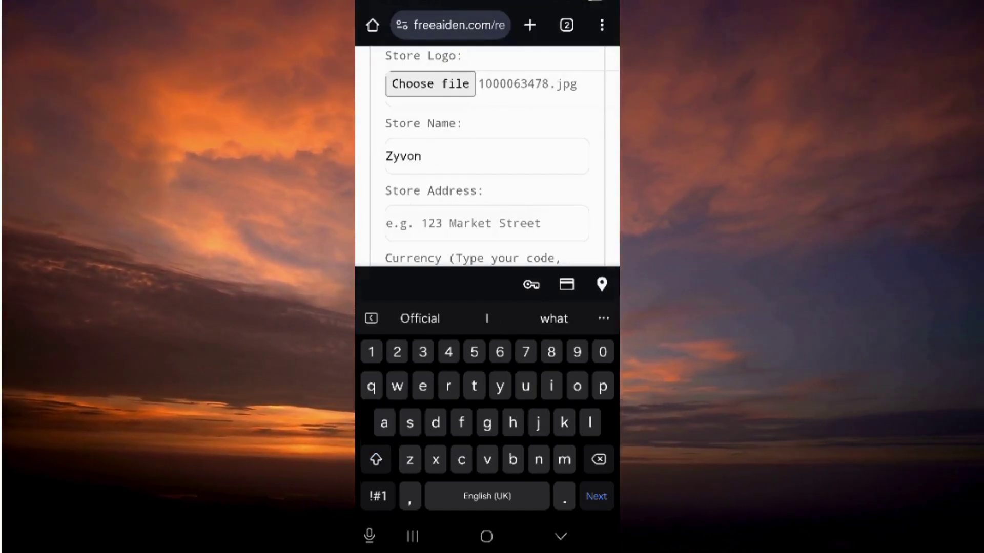
text(Official)
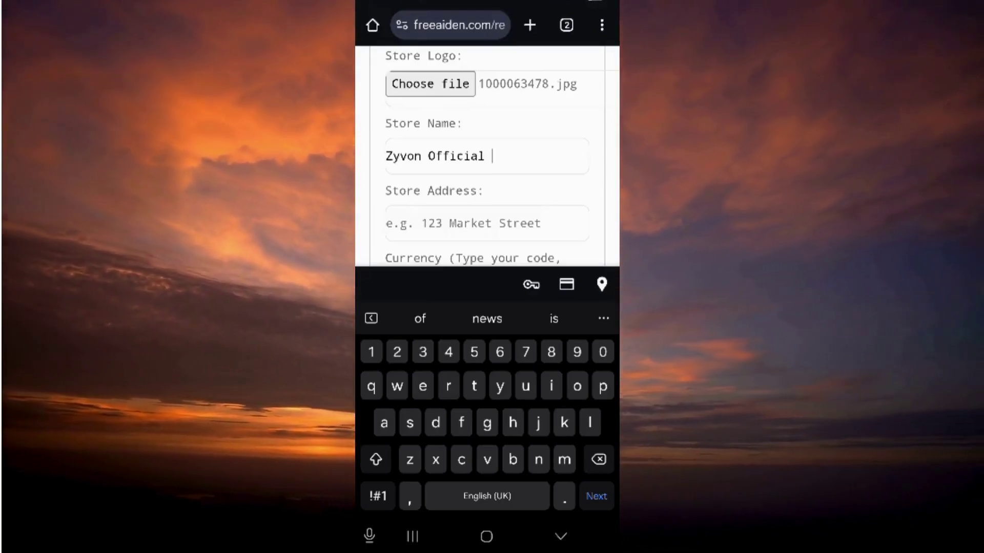
key(Tab)
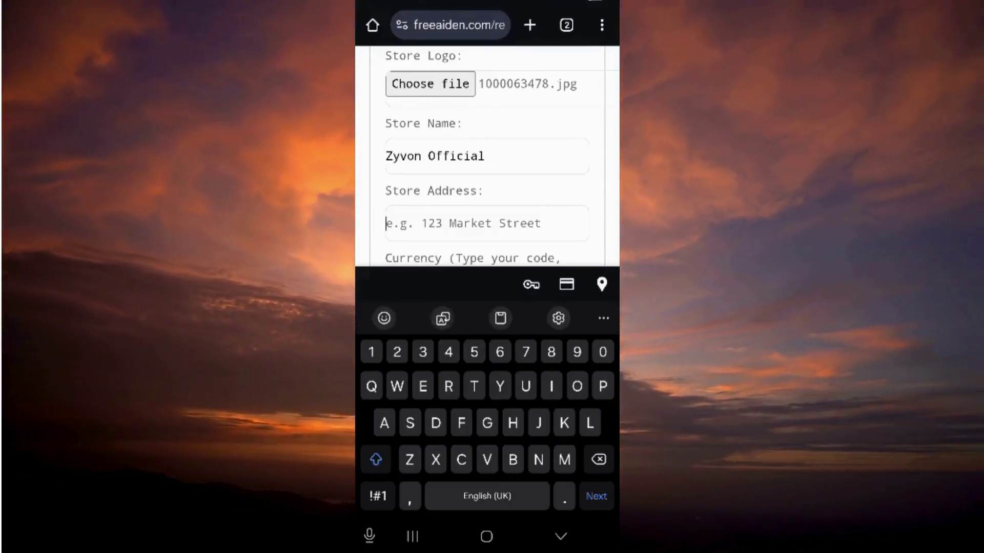
text(Lon)
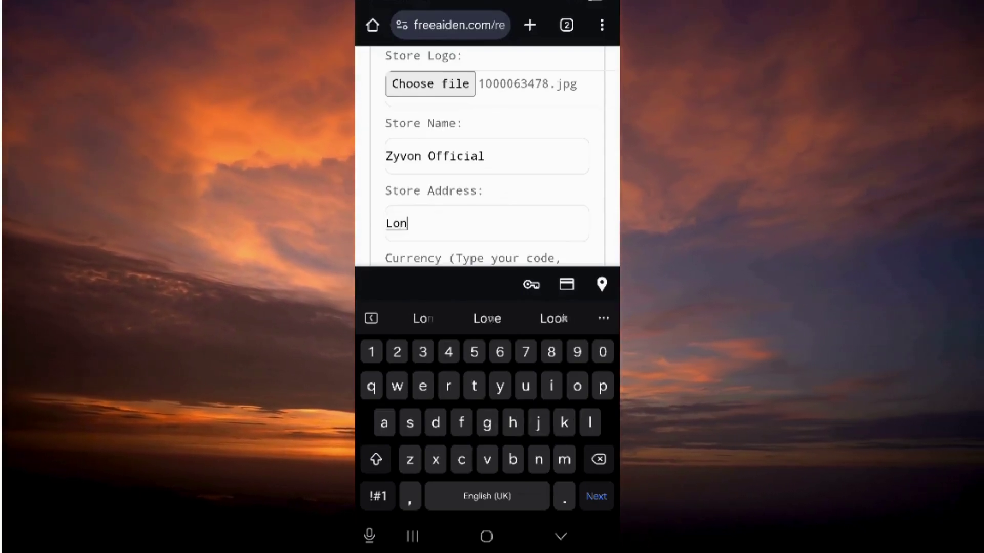
text(don )
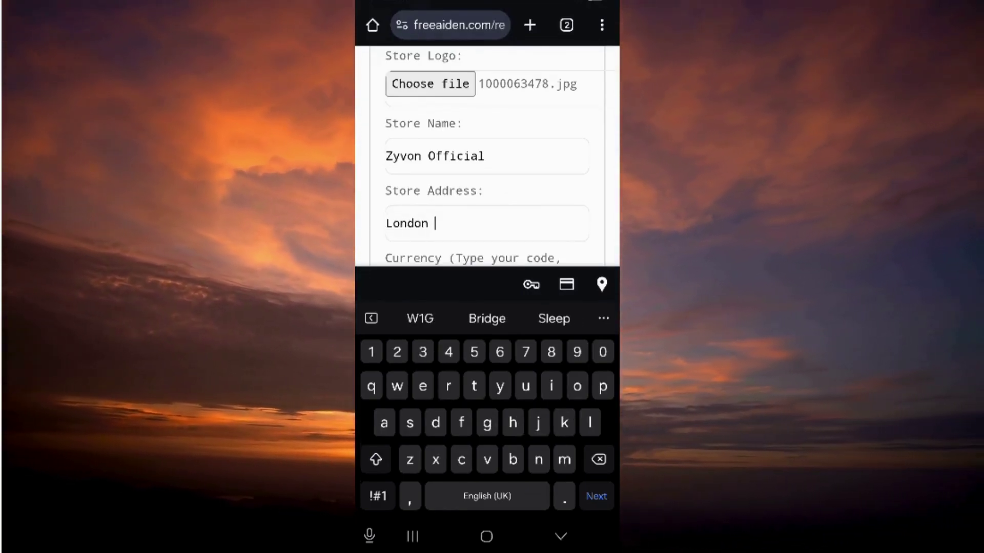
text(u)
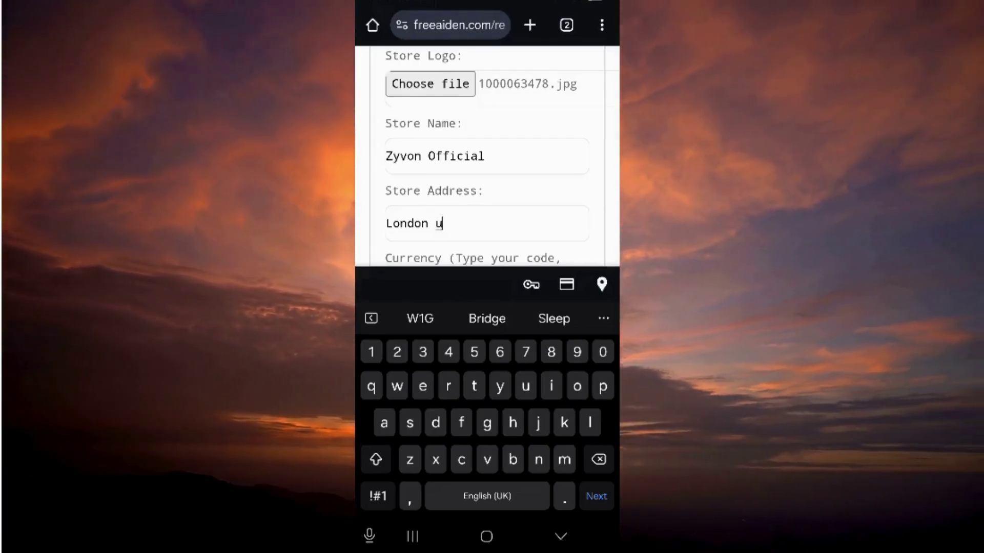
text(k)
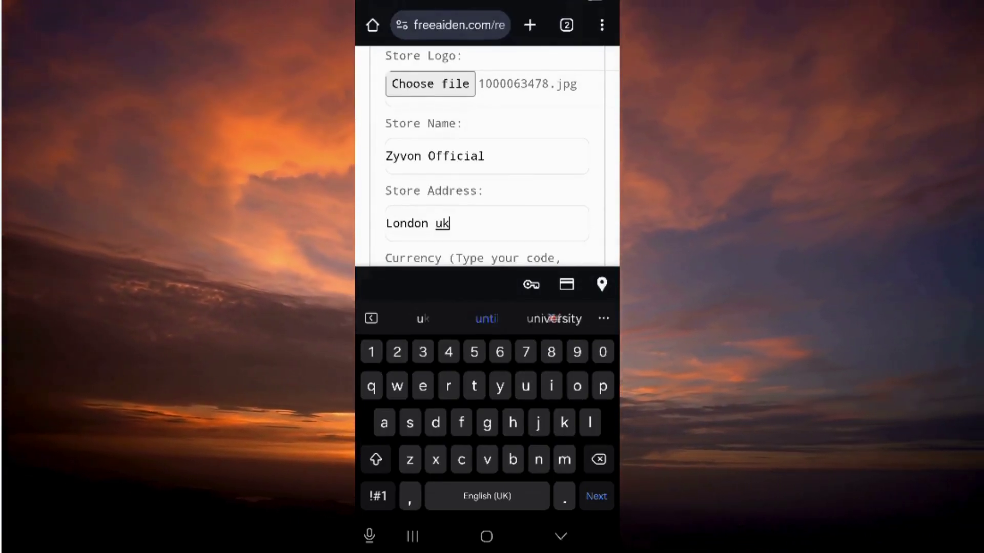
scroll(487, 153, down, 2)
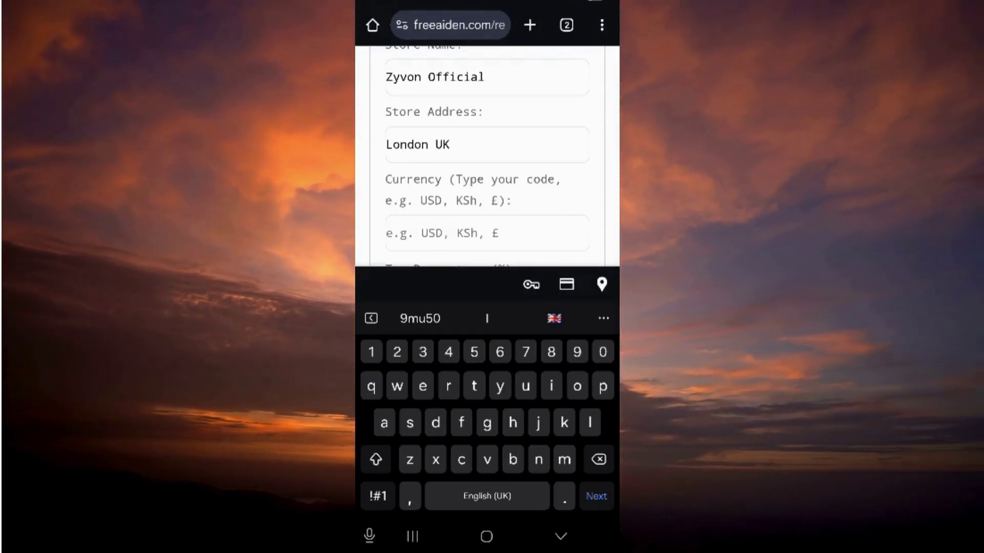
Set the currency to USD and the tax percentage to 6.
key(Tab)
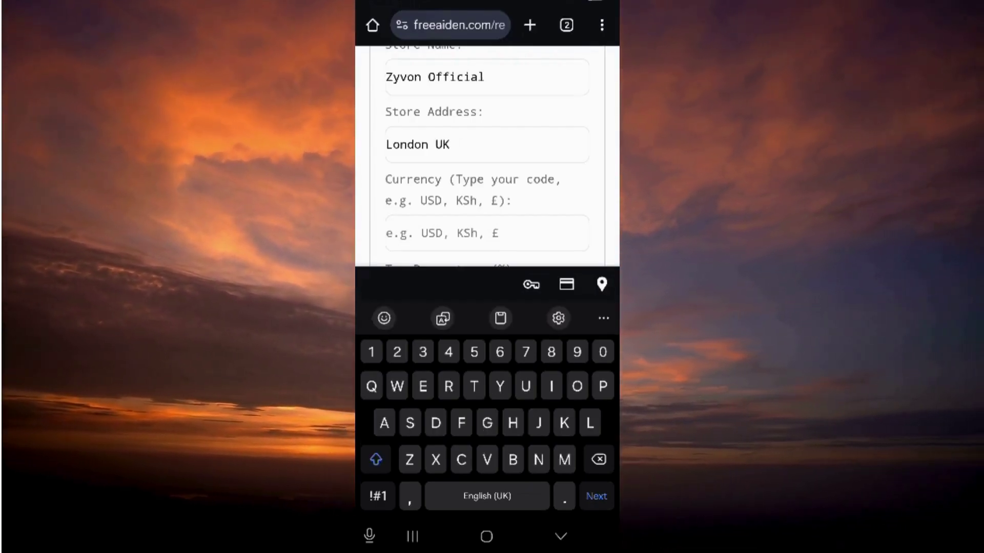
text(US)
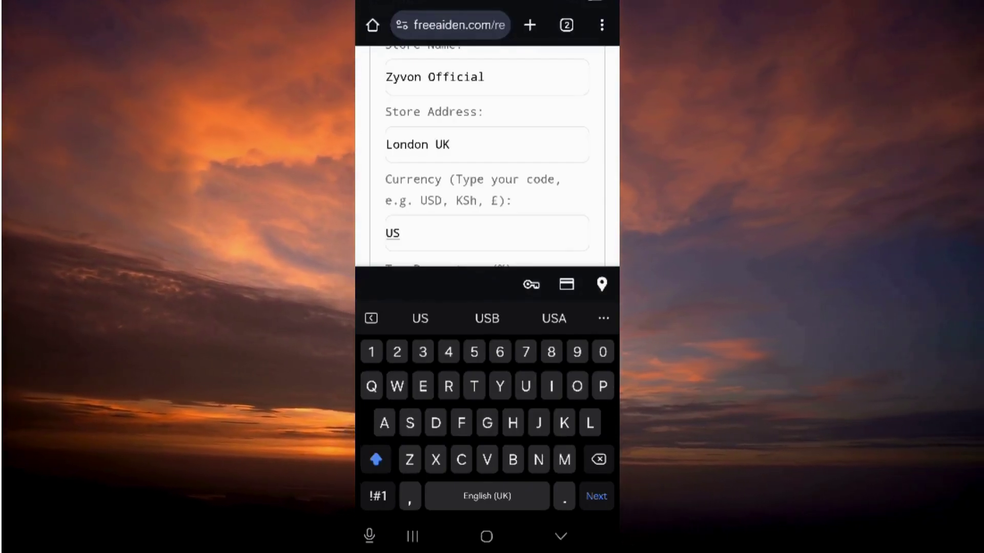
text(D)
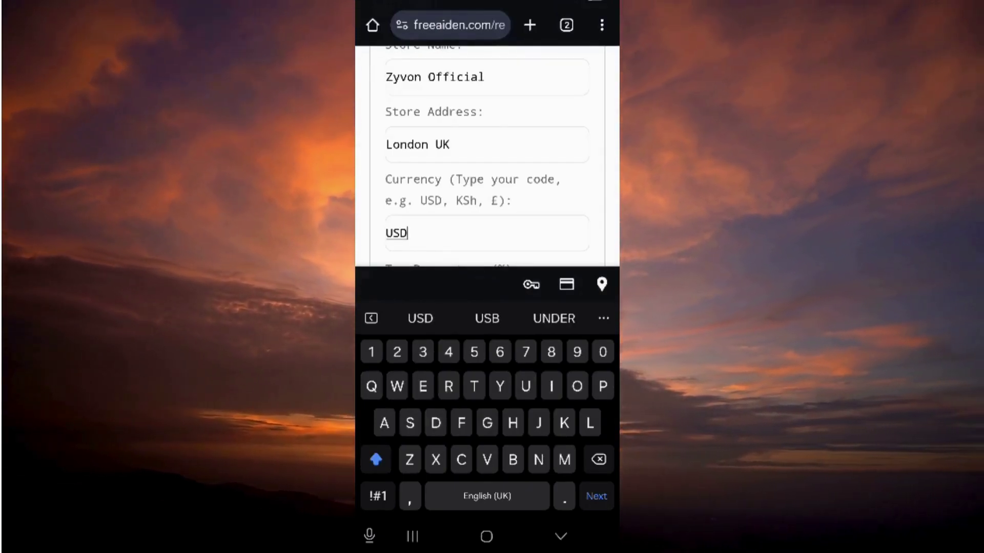
scroll(487, 154, down, 1)
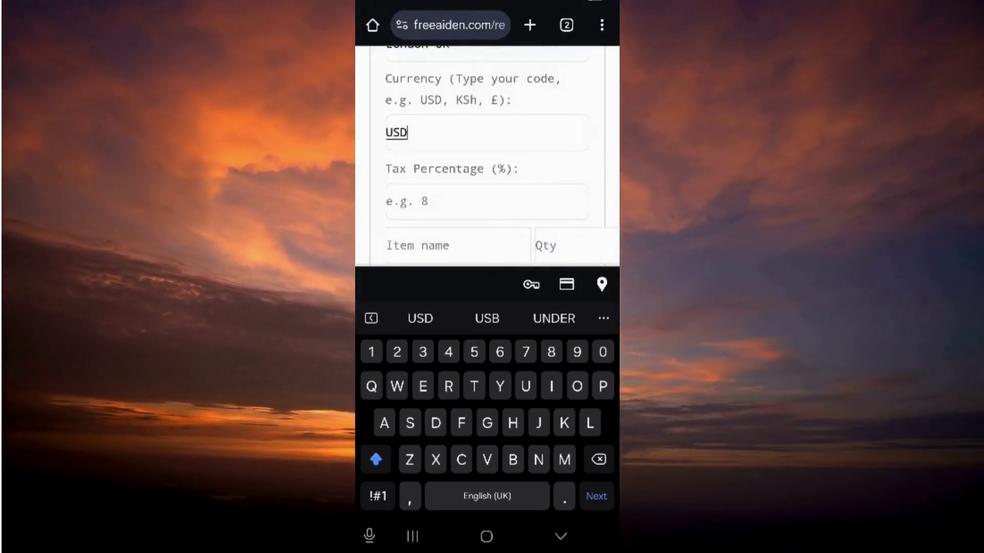
key(Tab)
text(6)
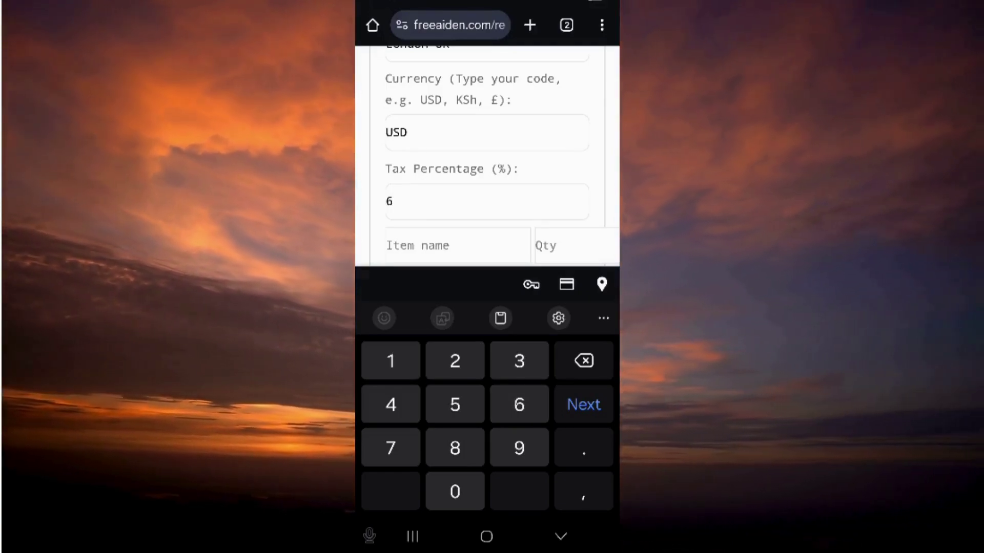
scroll(486, 154, down, 2)
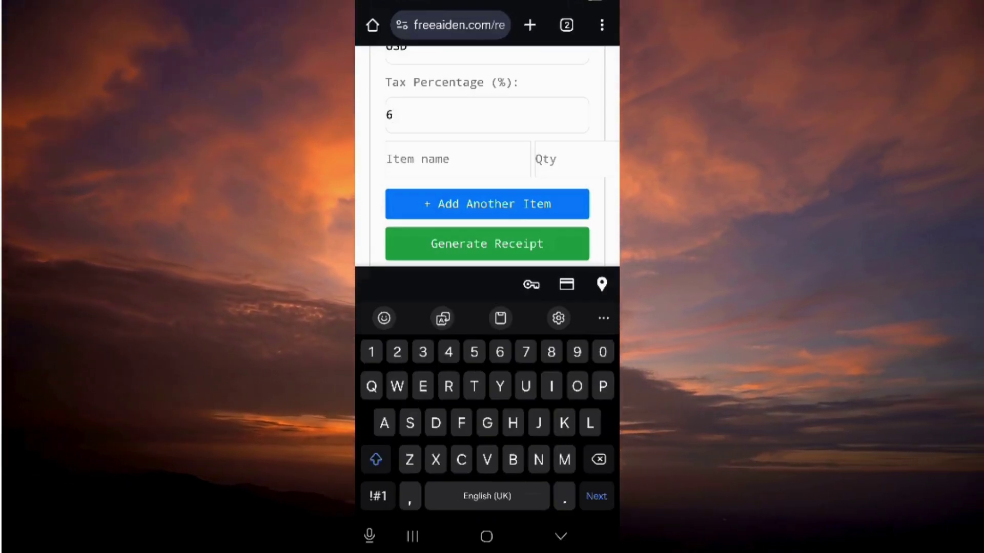
Add a receipt item 'Clothes' with quantity 2.
text(C)
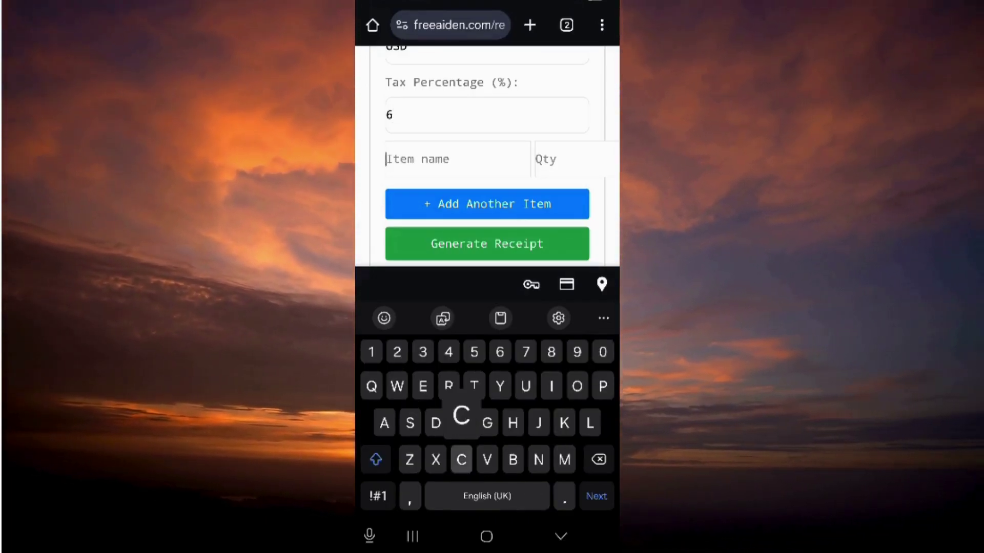
text(lot)
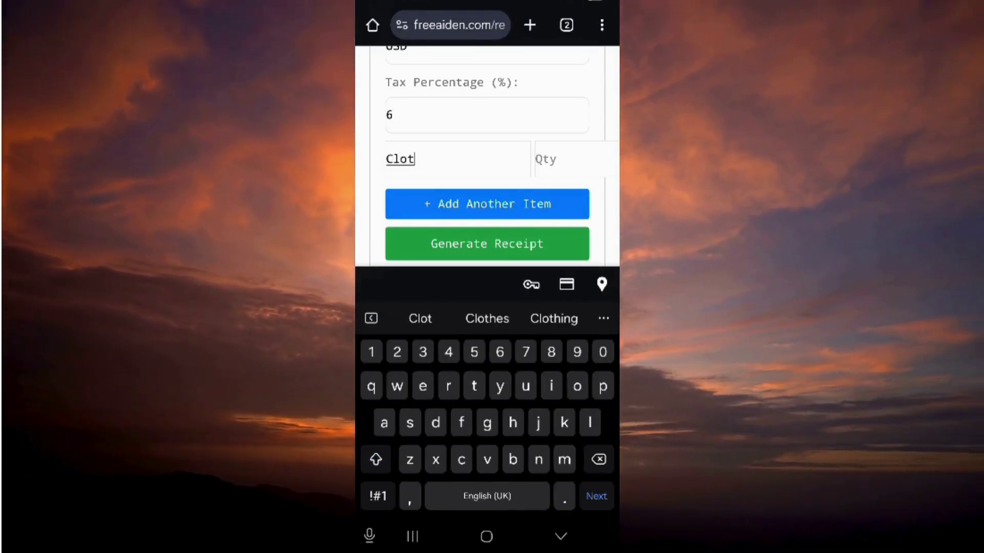
text(hes)
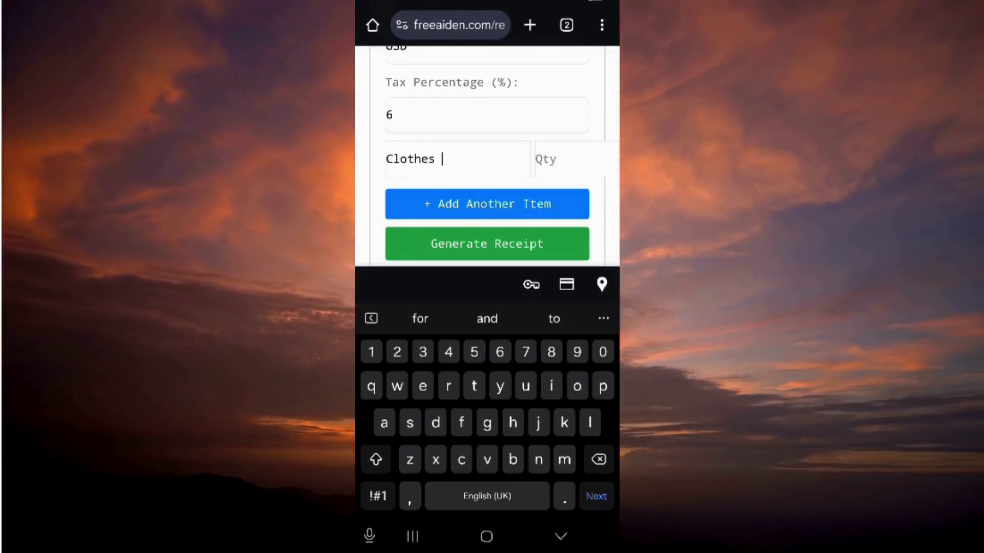
key(Tab)
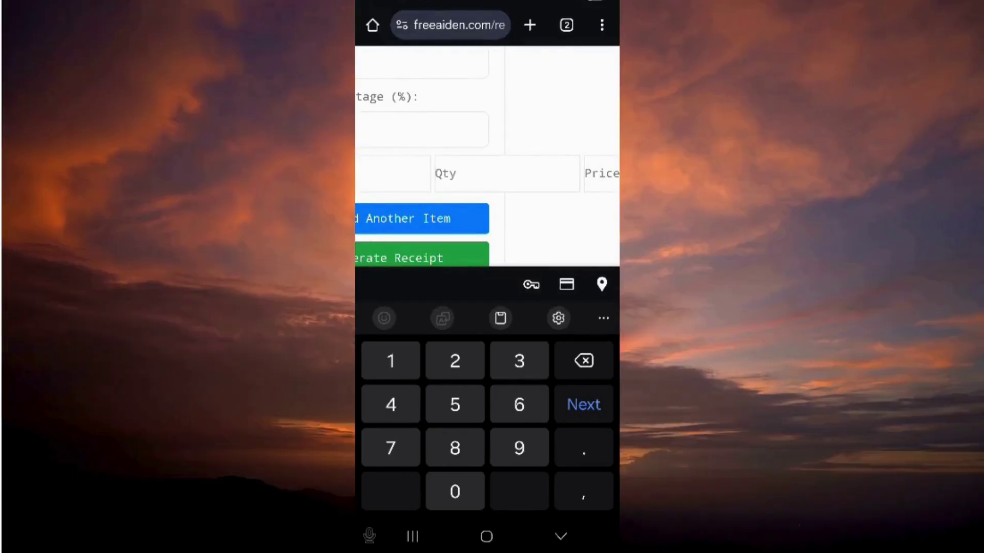
text(2)
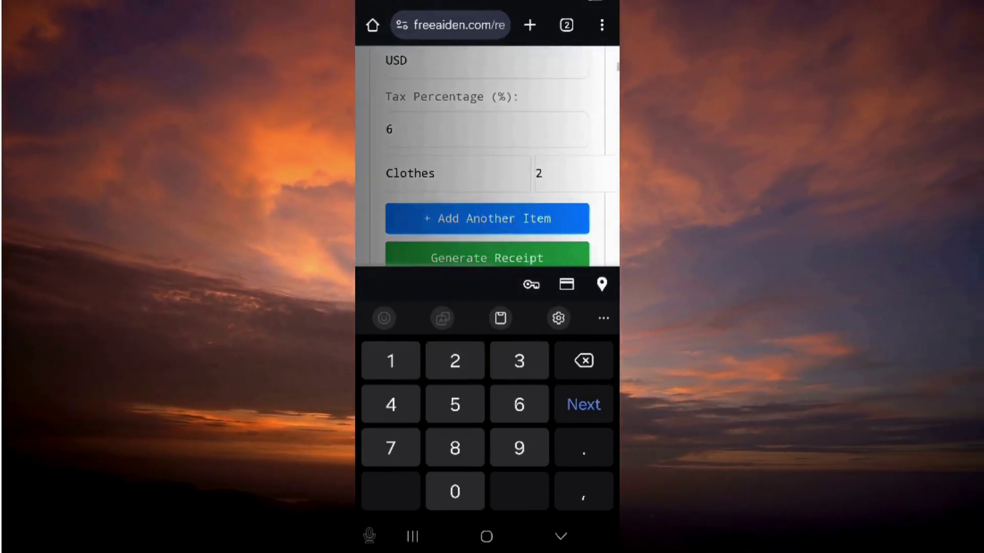
scroll(486, 154, down, 2)
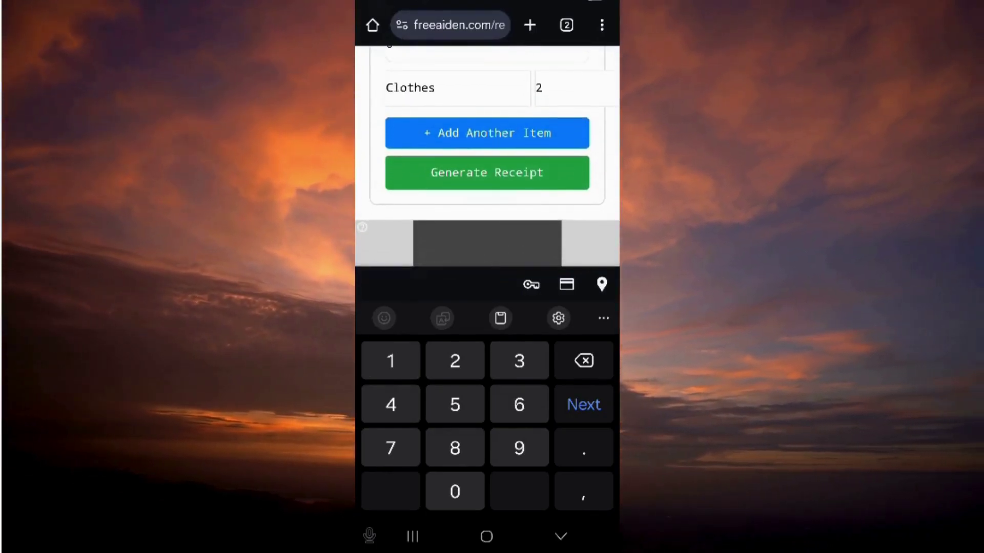
Generate the receipt and review the ZYVON OFFICIAL preview with Clothes ×2 and 6% tax.
click(487, 172)
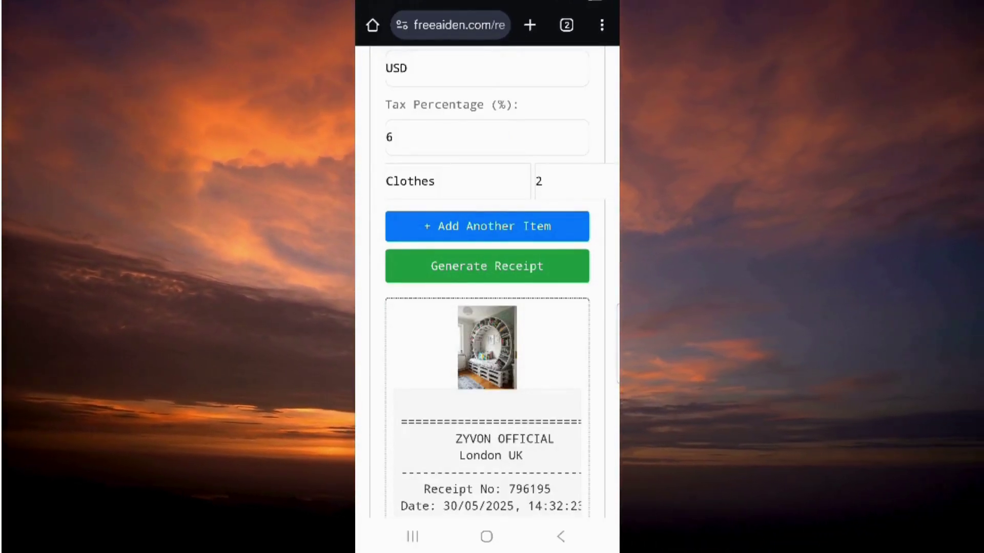
scroll(486, 277, down, 3)
scroll(487, 277, down, 2)
scroll(487, 277, down, 4)
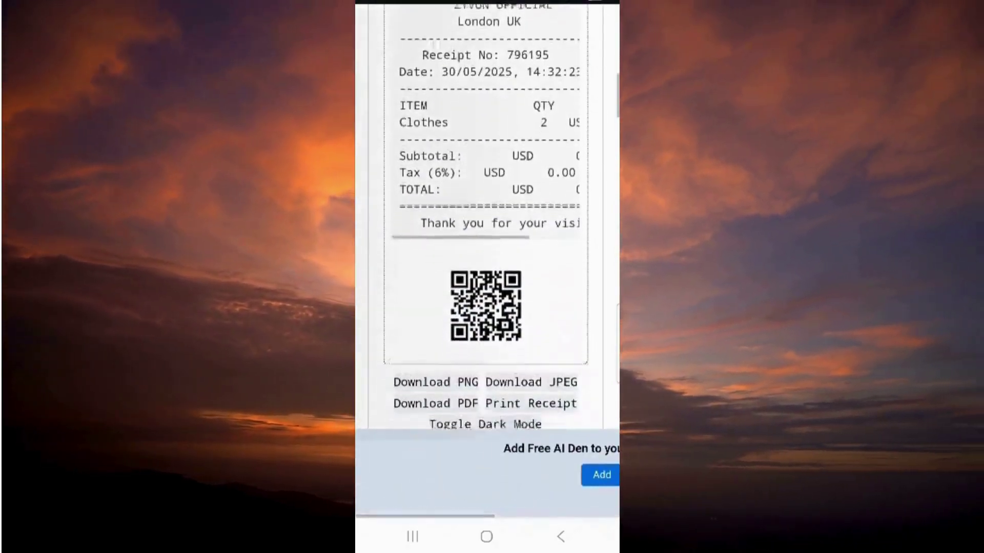
scroll(487, 277, down, 2)
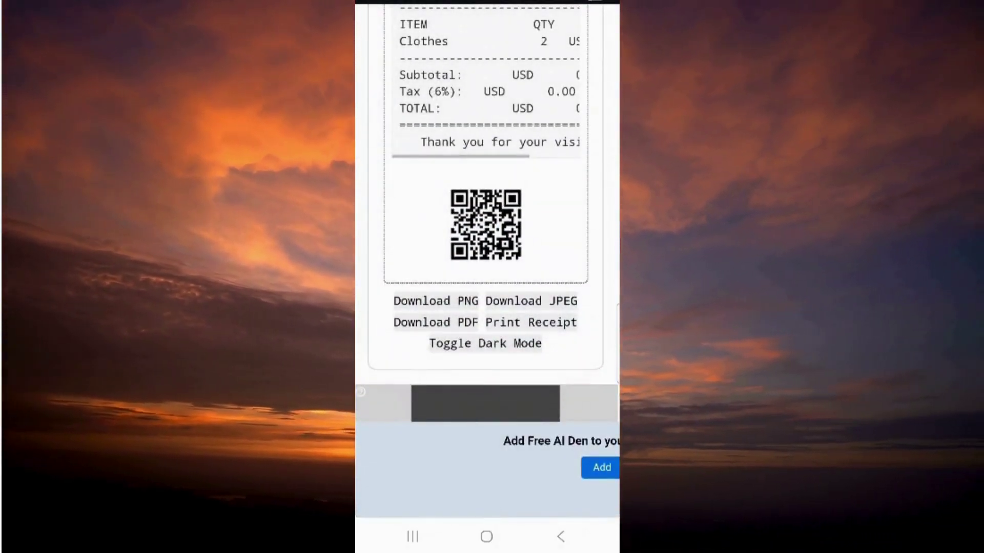
scroll(487, 276, up, 4)
scroll(486, 277, up, 1)
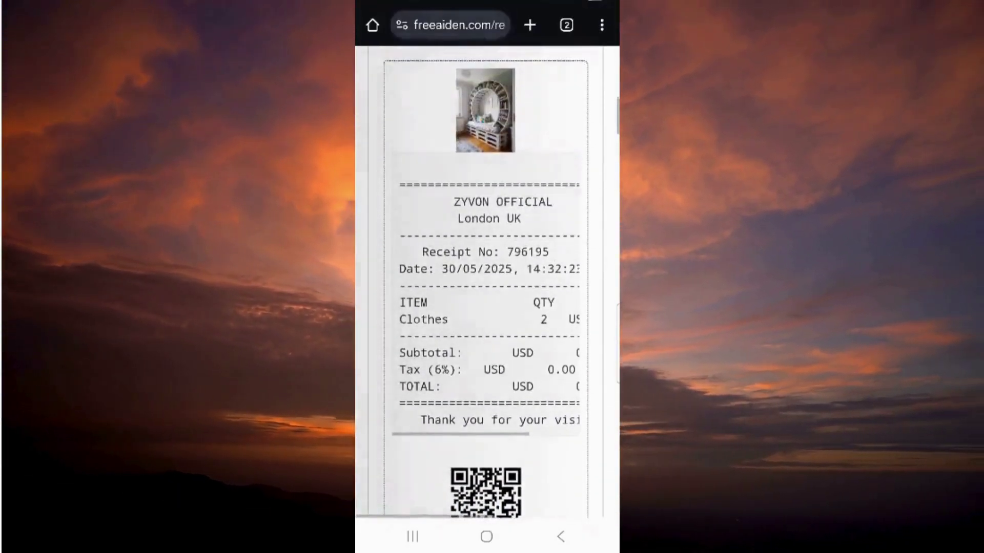
scroll(487, 277, up, 2)
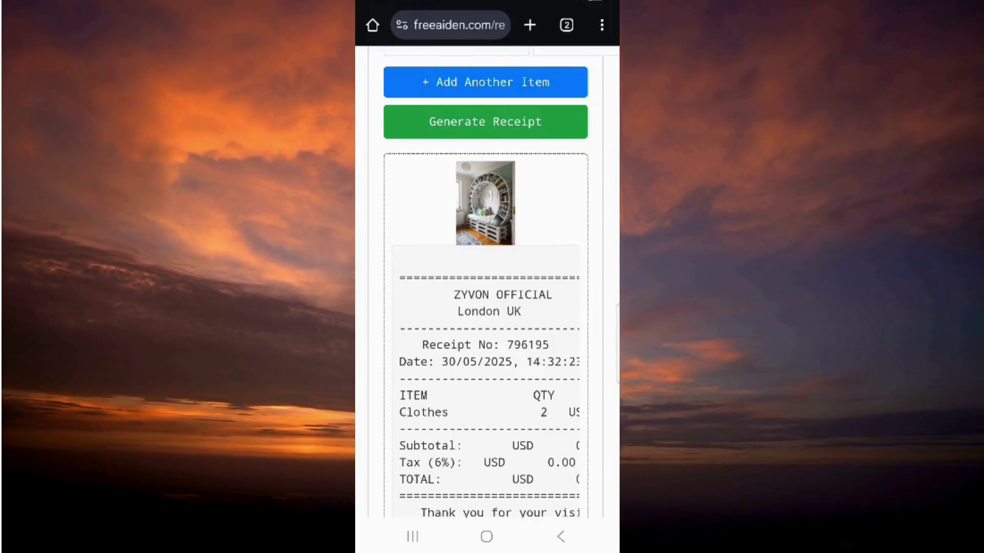
scroll(487, 281, down, 2)
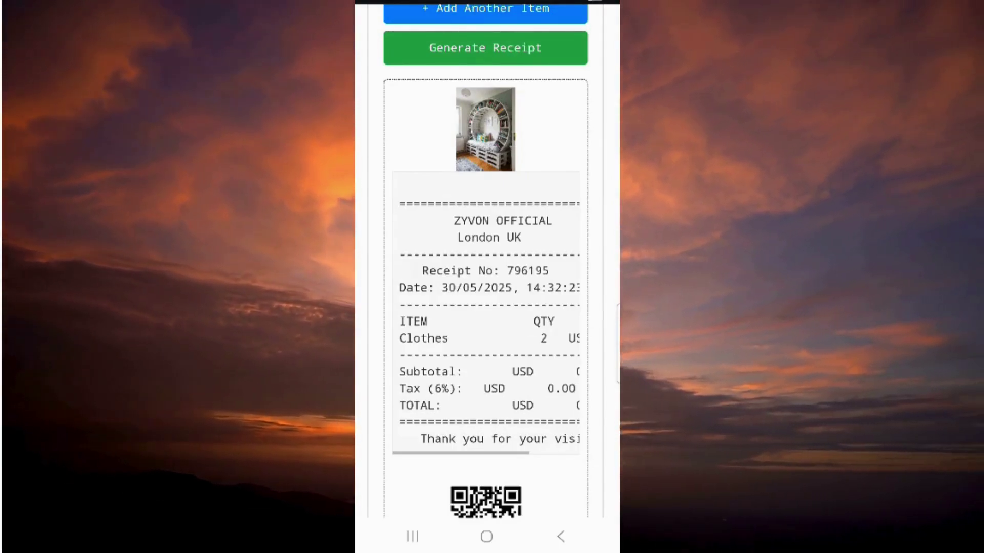
scroll(486, 277, down, 3)
scroll(486, 272, right, 1)
scroll(485, 246, right, 2)
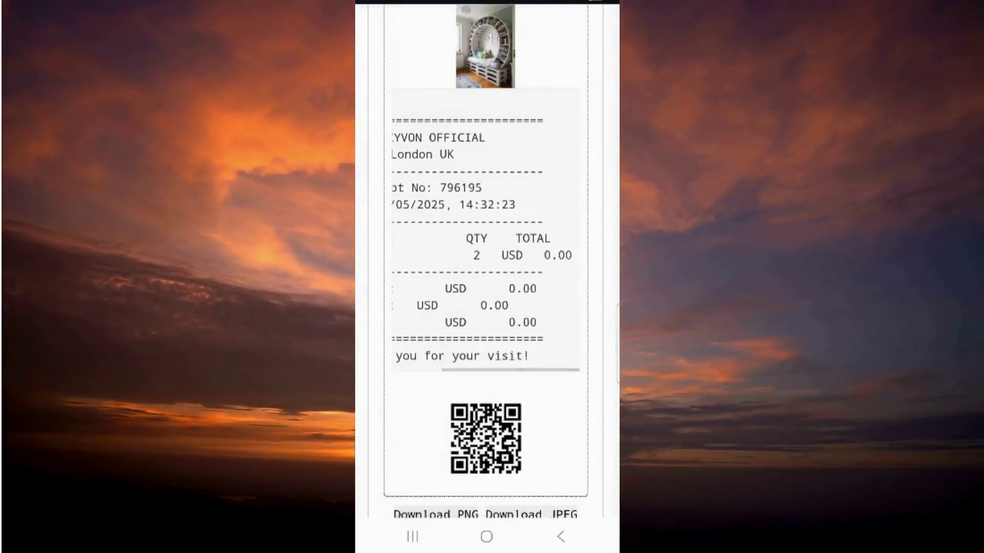
scroll(486, 246, left, 3)
scroll(486, 246, right, 2)
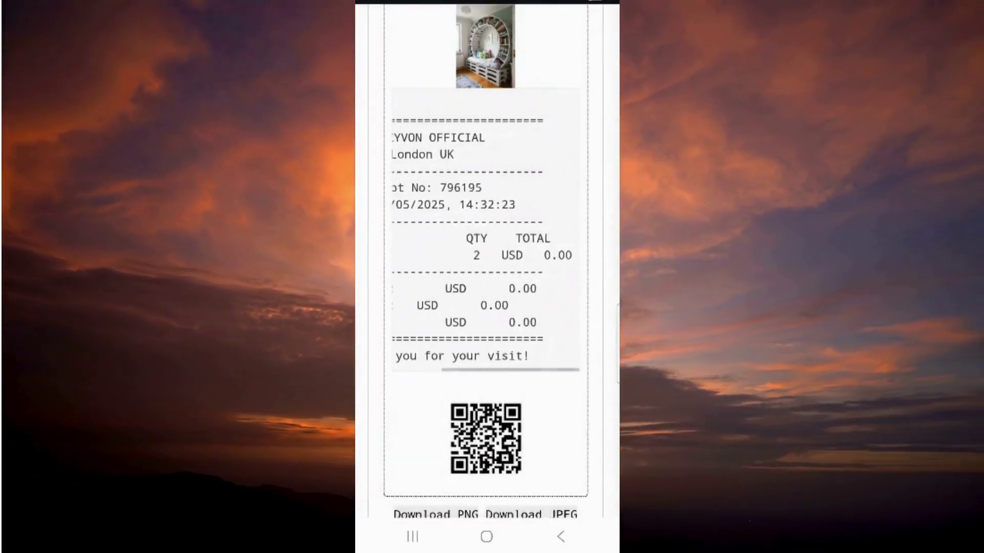
scroll(485, 246, left, 3)
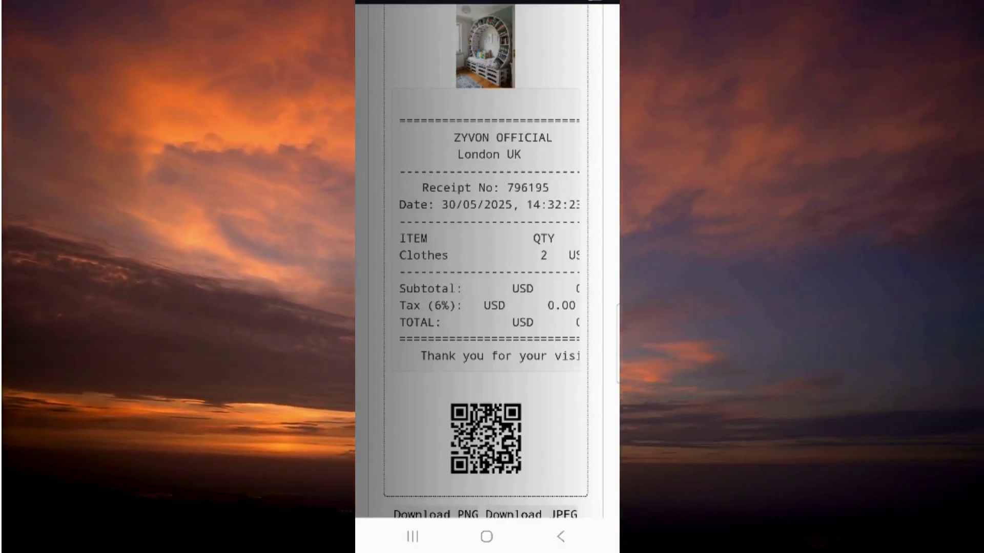
scroll(487, 257, right, 3)
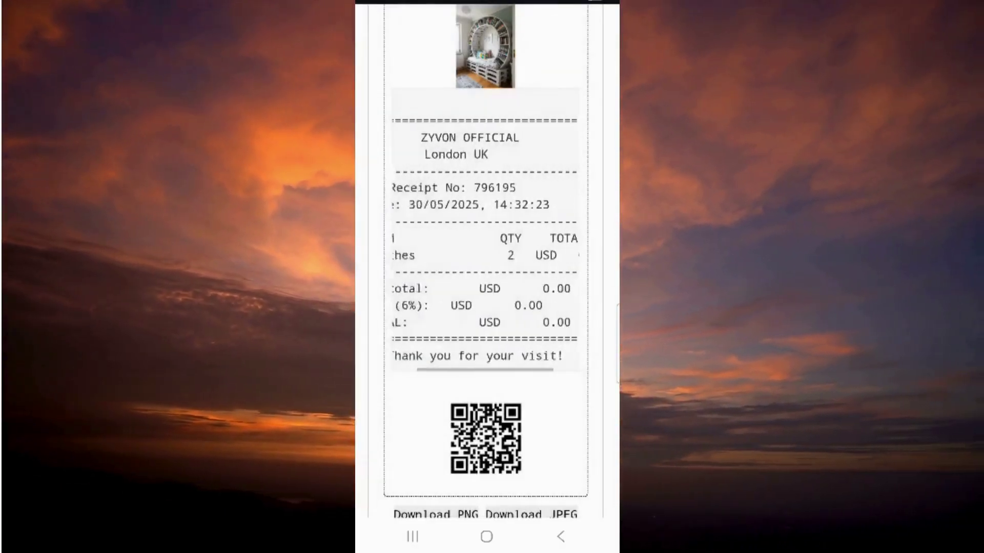
scroll(487, 257, left, 3)
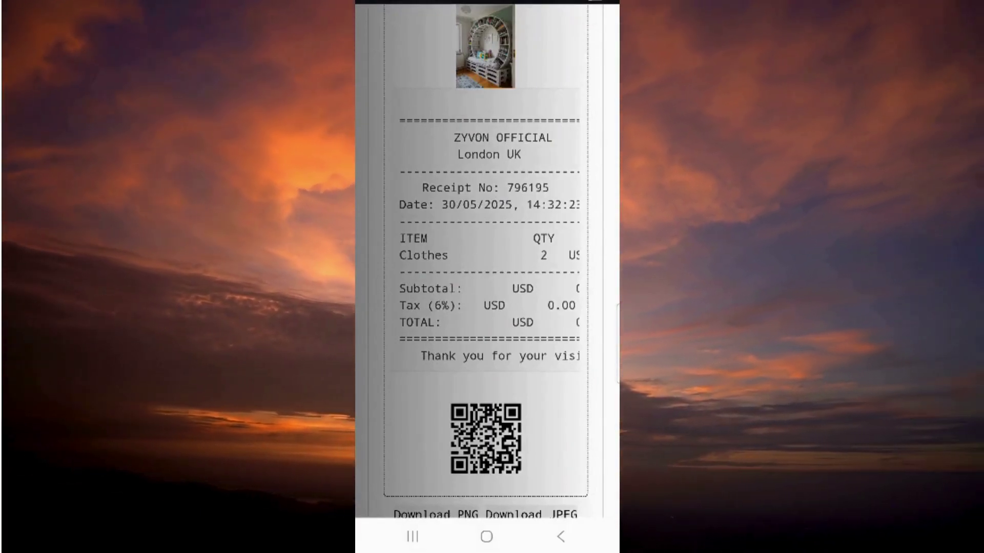
scroll(487, 277, down, 3)
scroll(487, 257, right, 3)
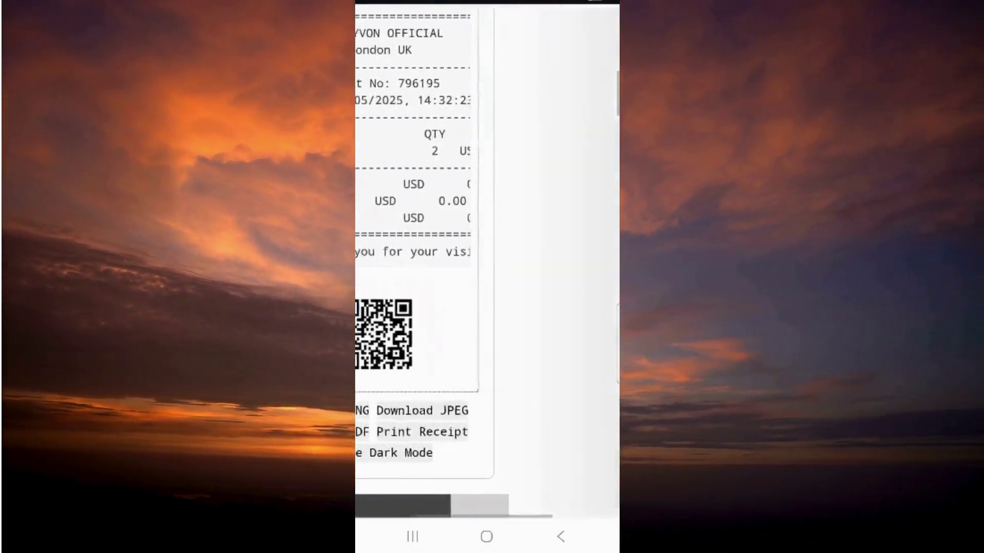
scroll(487, 256, left, 2)
scroll(486, 257, right, 2)
scroll(486, 256, left, 2)
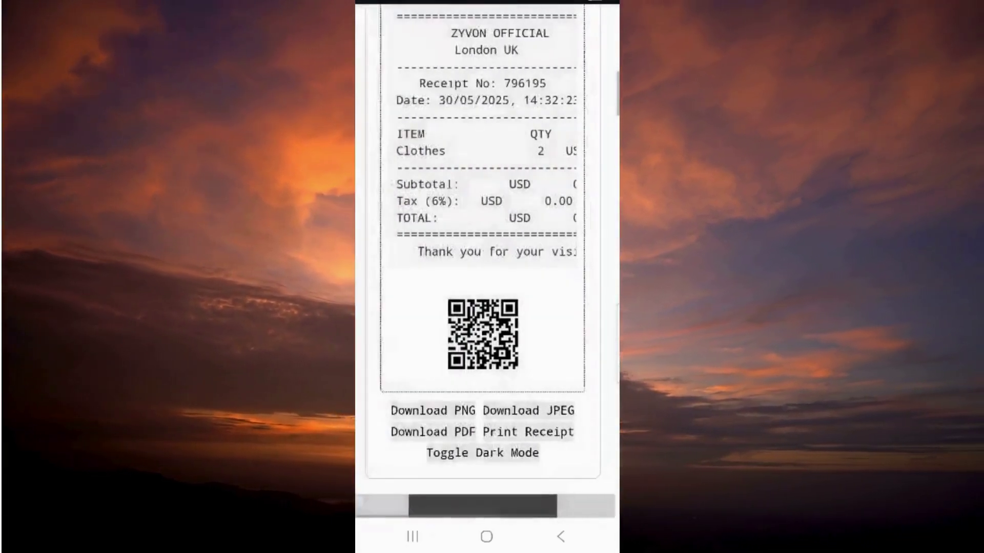
scroll(487, 256, down, 2)
scroll(487, 257, down, 2)
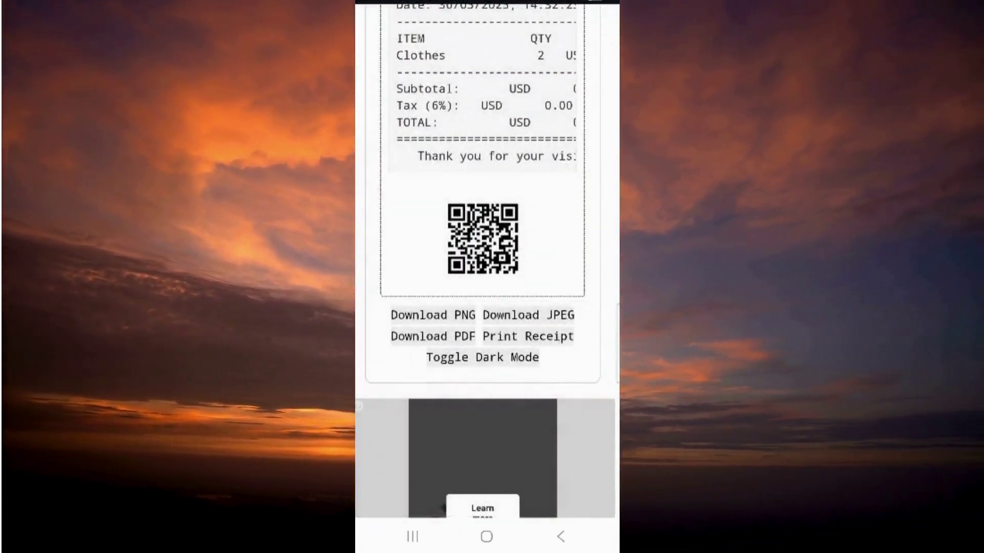